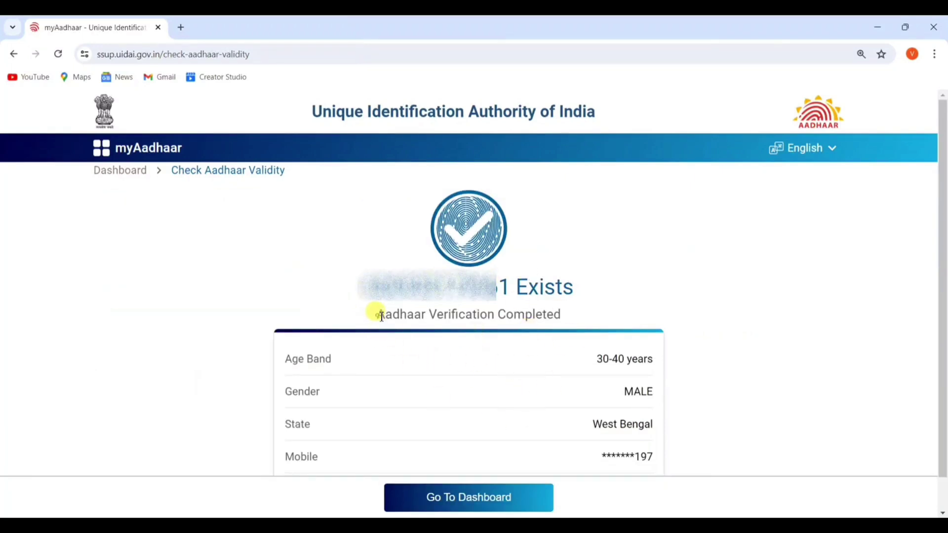
Check the Aadhaar verification status and the registered mobile entry on the validity result.
drag(375, 314, 562, 320)
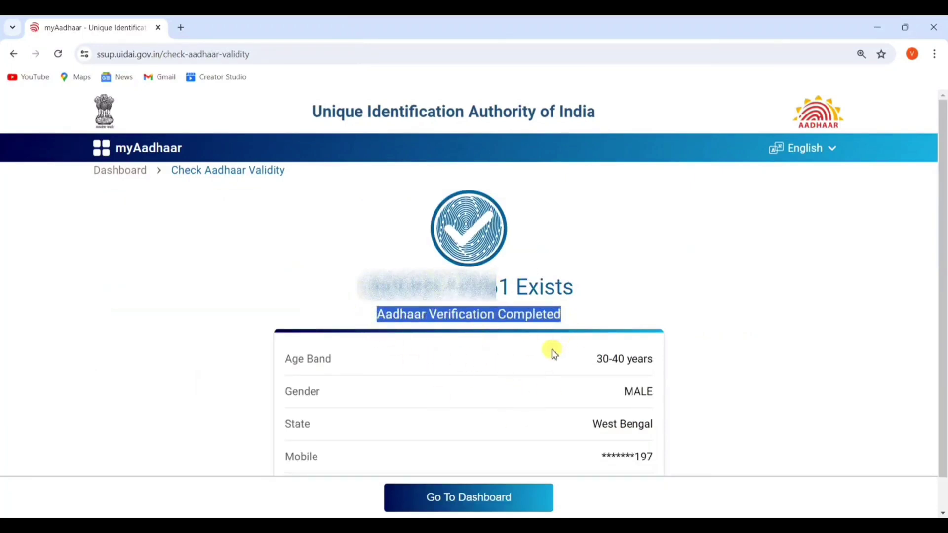
click(490, 401)
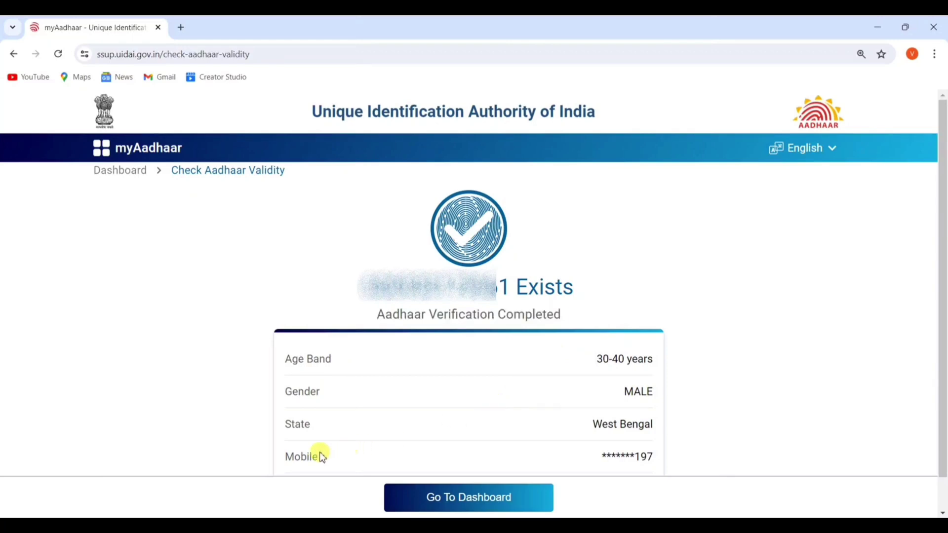
drag(319, 457, 278, 453)
drag(658, 458, 594, 458)
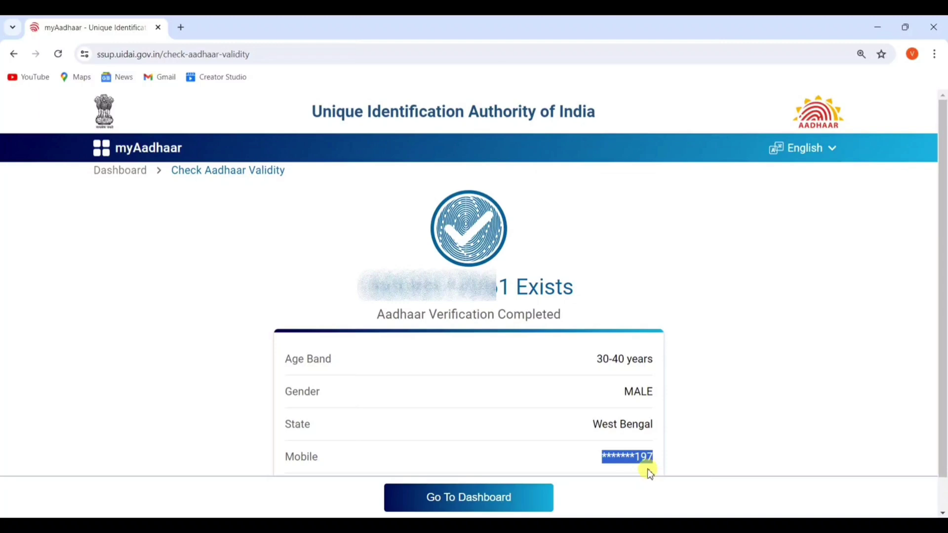
Search Google for APY and open the Atal Pension Yojana result from NPScra.nsdl.co.in.
key(alt+Left)
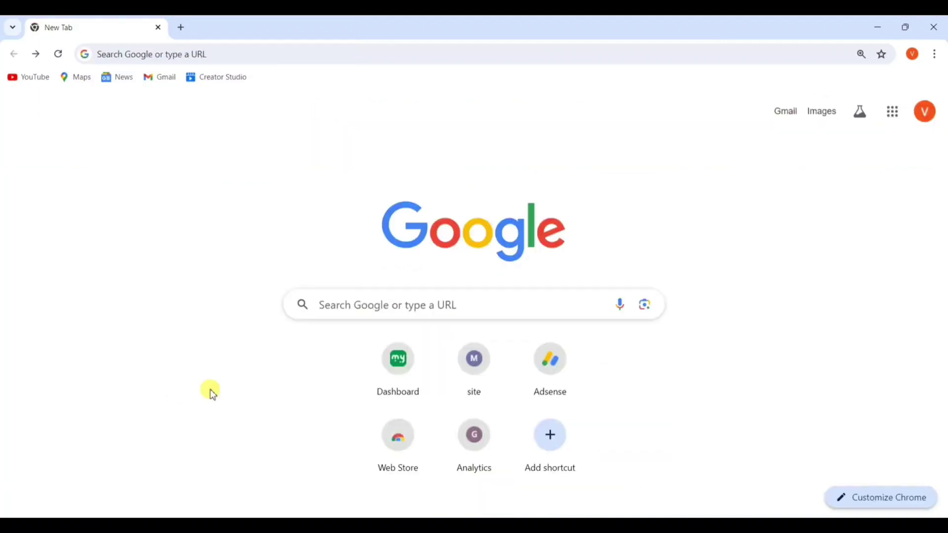
click(342, 300)
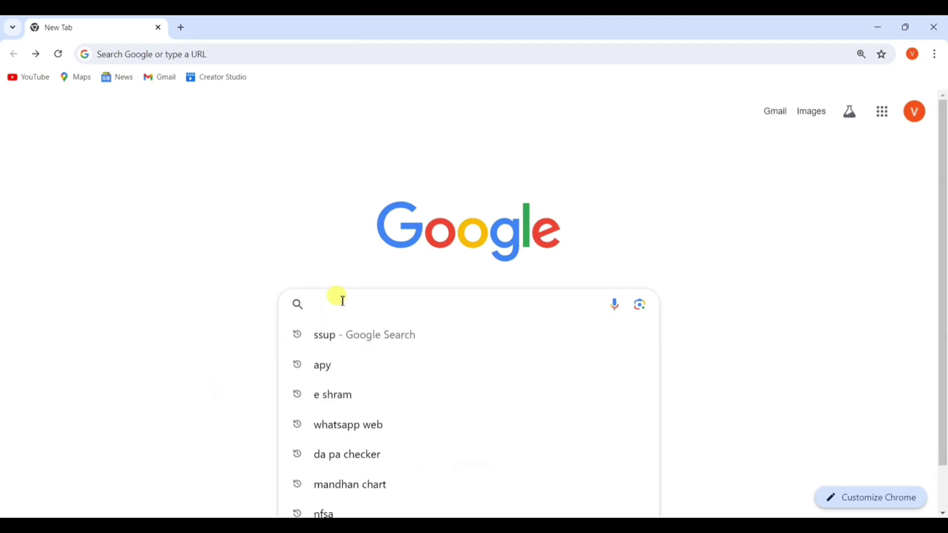
text(APY)
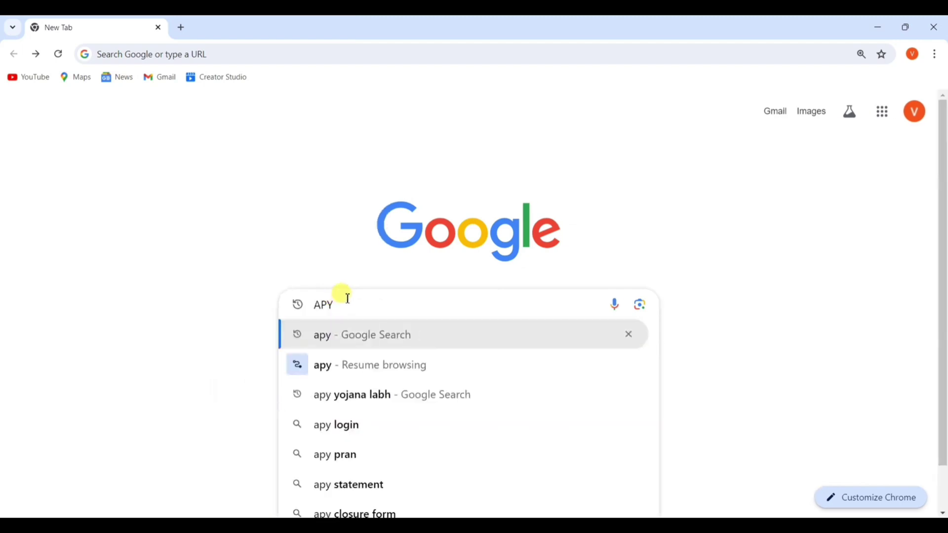
key(Return)
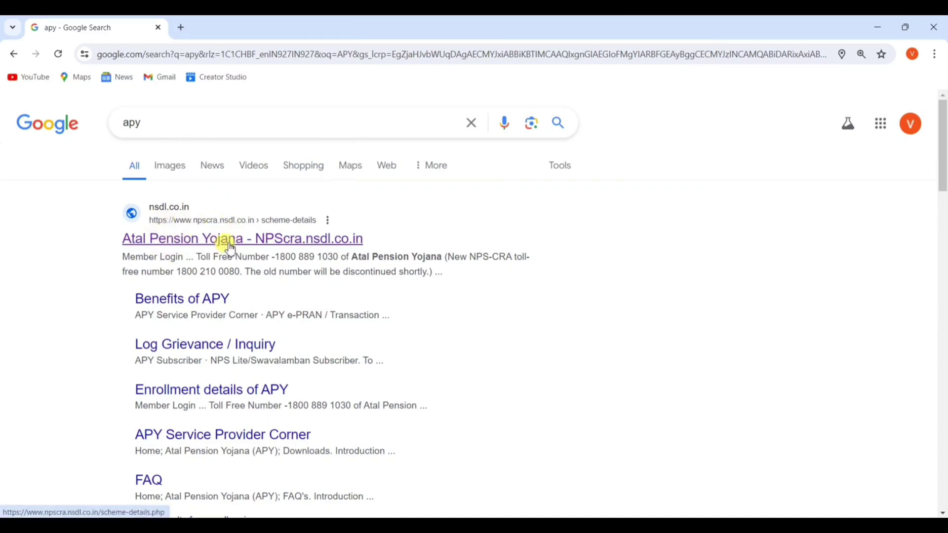
click(230, 244)
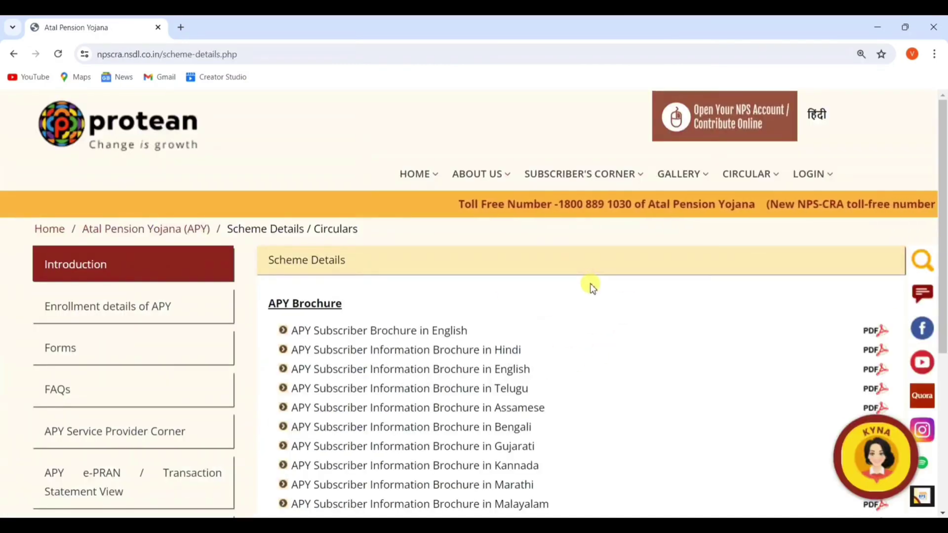
Go to the online NPS account portal and open the APY Registration form for Atal Pension Yojana.
click(733, 128)
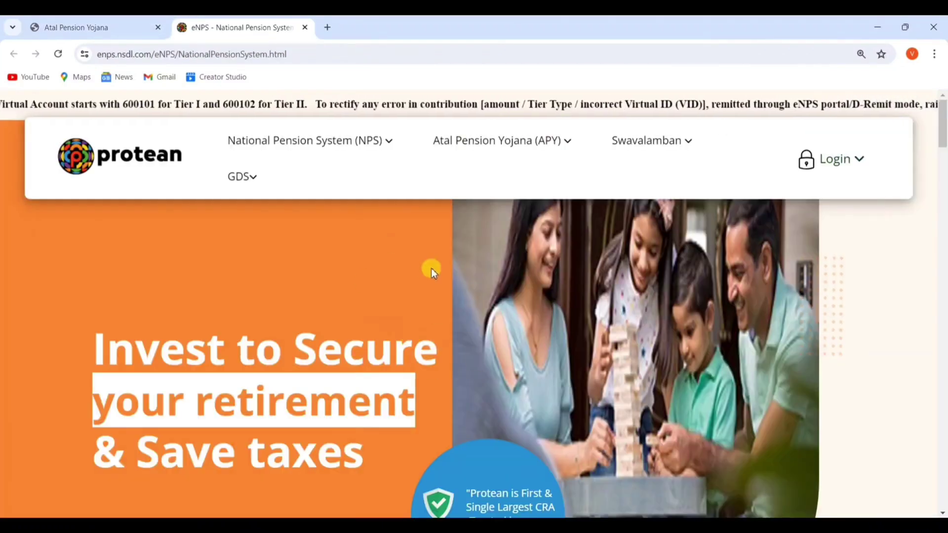
mouse_move(449, 153)
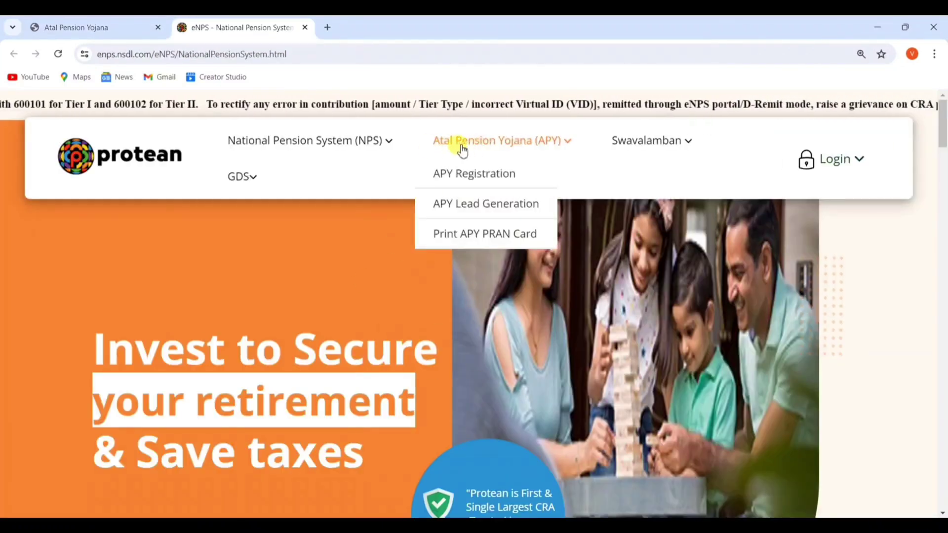
click(485, 186)
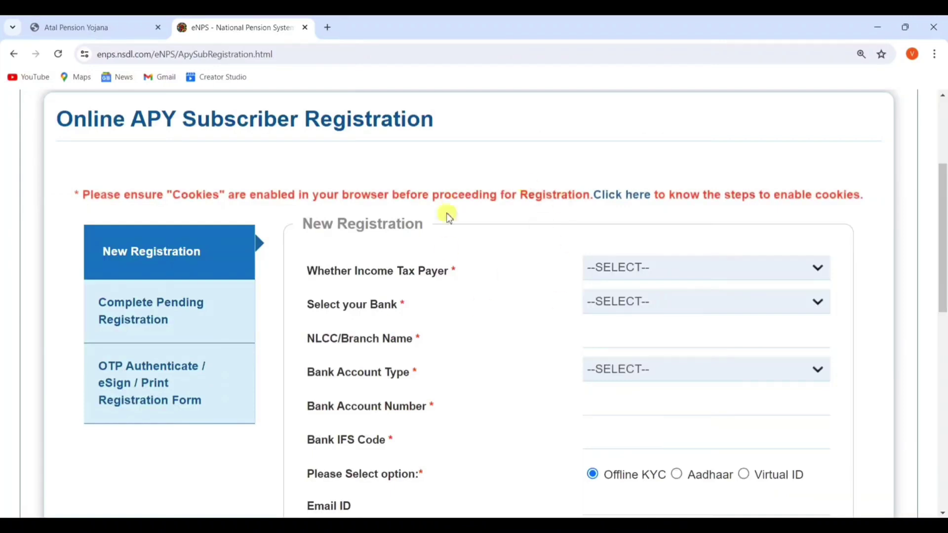
drag(57, 120, 410, 106)
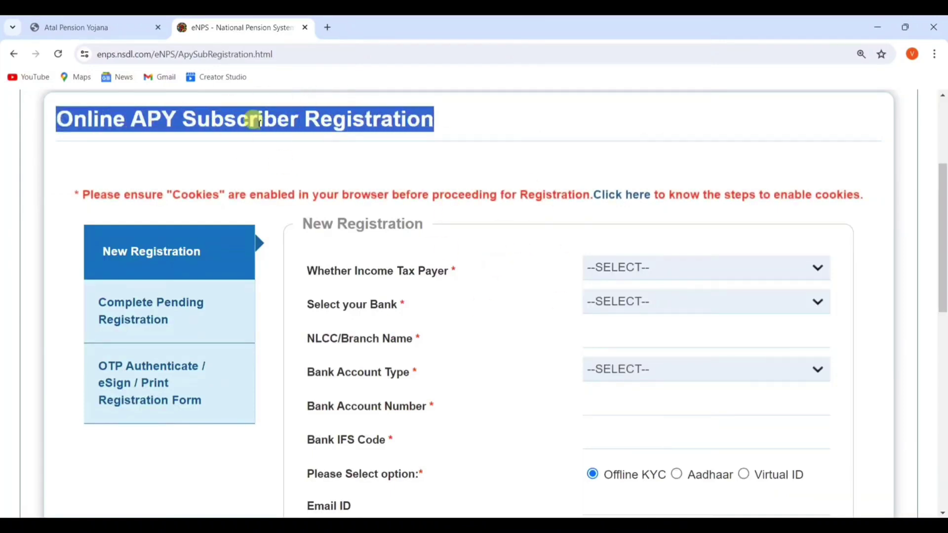
click(301, 171)
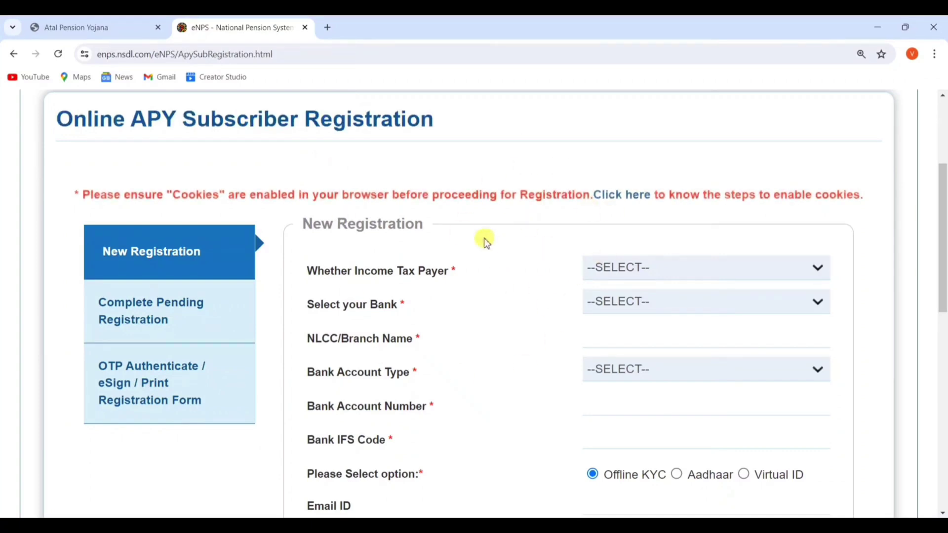
Set Whether Income Tax Payer to NO and choose BANK OF INDIA as the bank.
click(306, 271)
drag(347, 275, 448, 272)
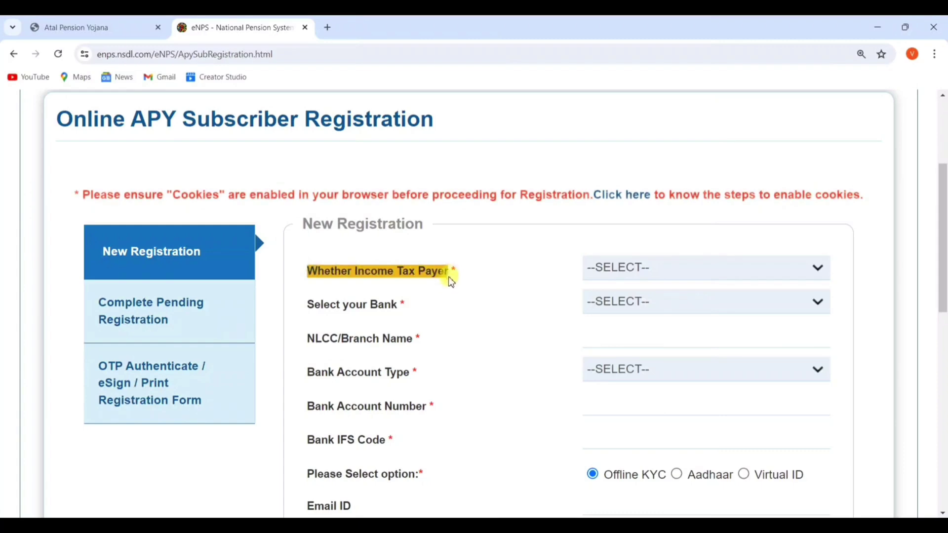
click(622, 271)
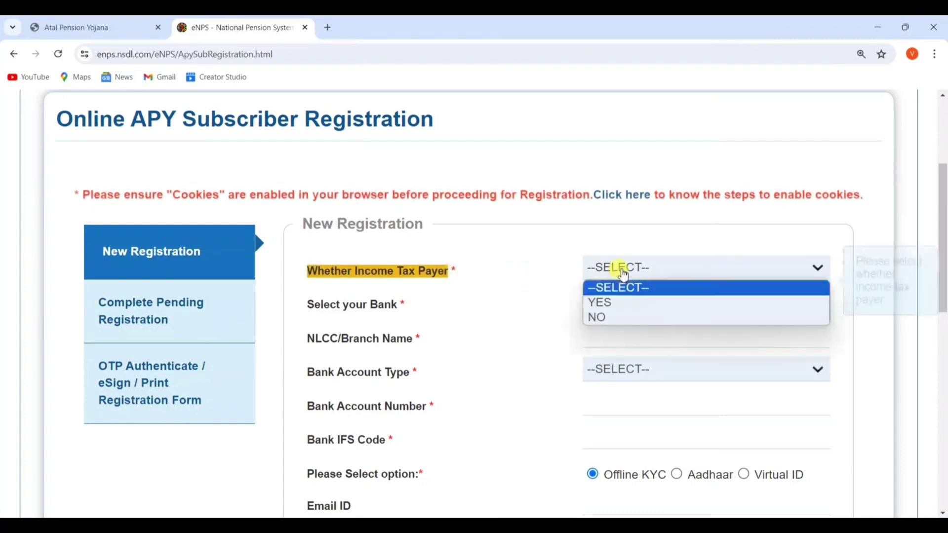
click(599, 317)
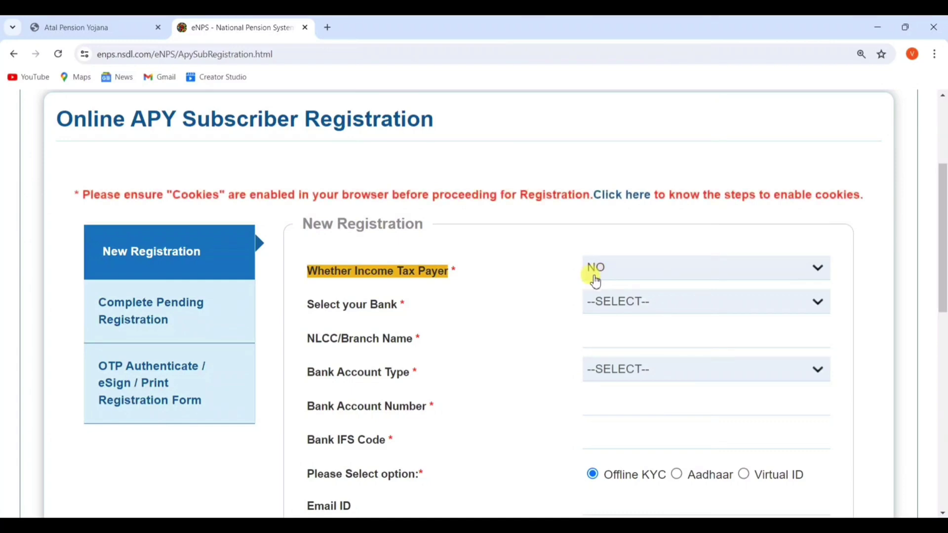
click(313, 305)
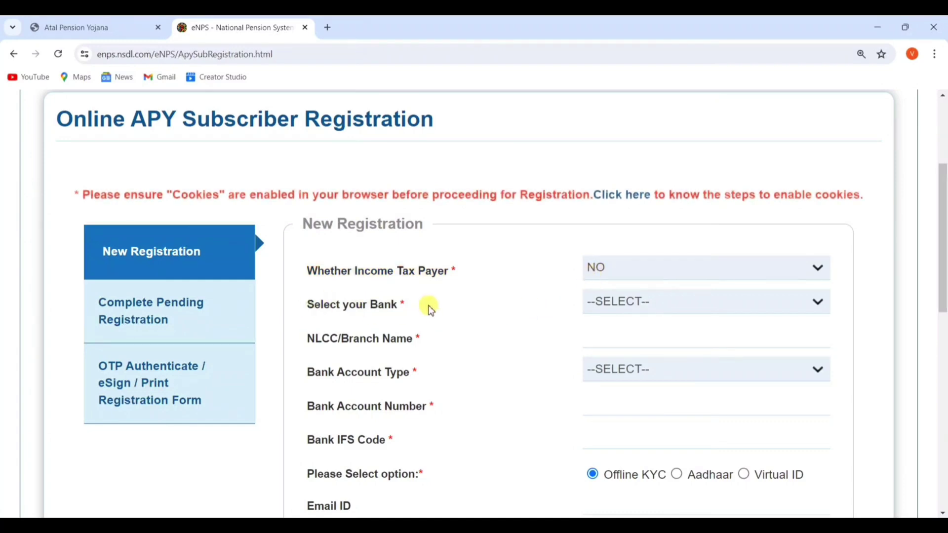
click(621, 304)
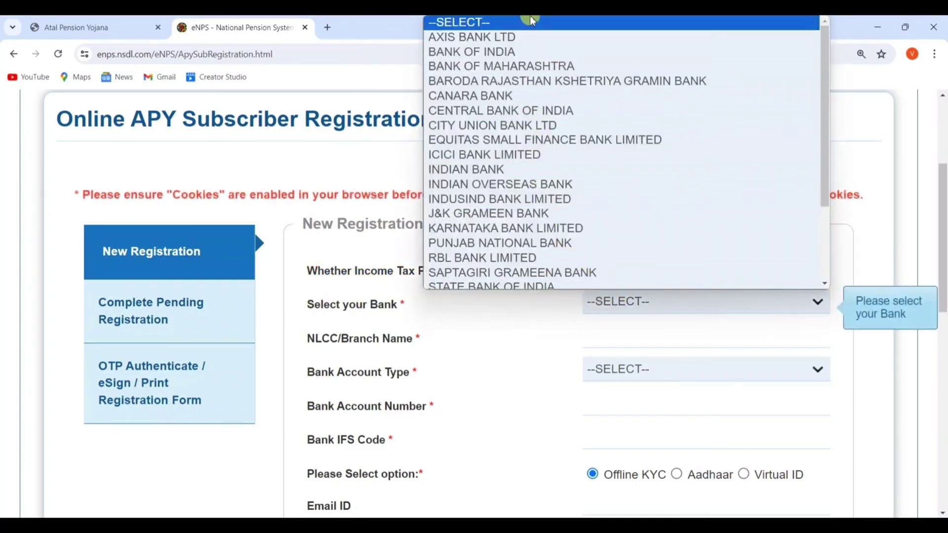
click(514, 53)
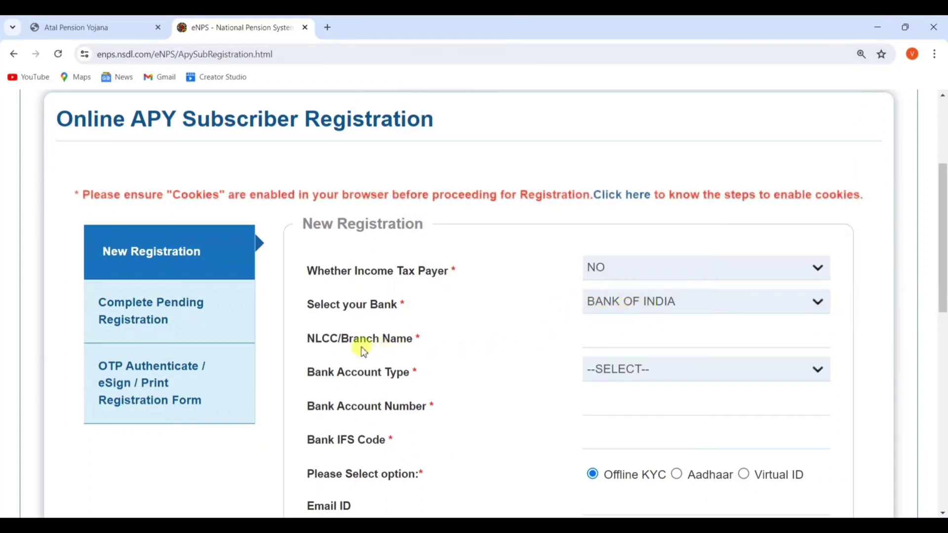
Visit the NLCC/Branch Name field without filling it and set the Bank Account Type to SAVING ACCOUNT.
click(617, 336)
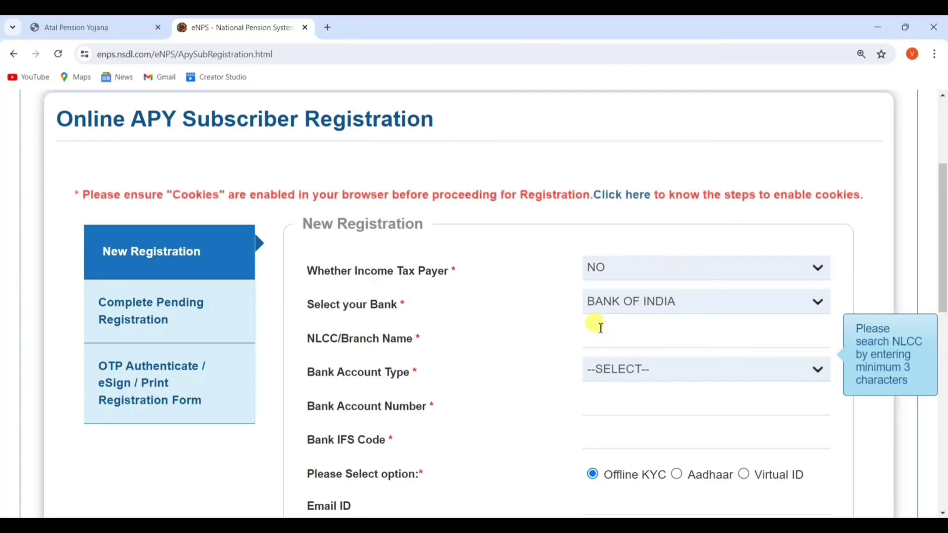
click(416, 370)
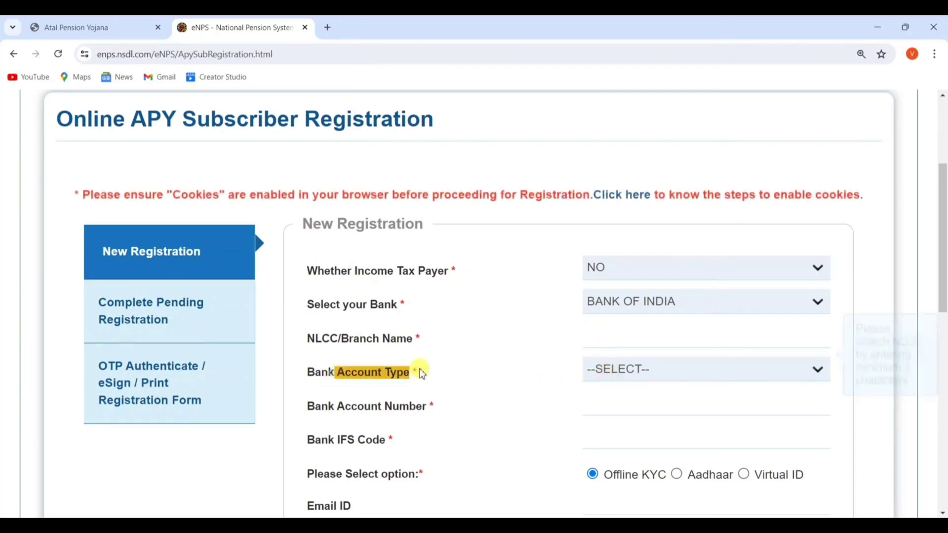
click(608, 376)
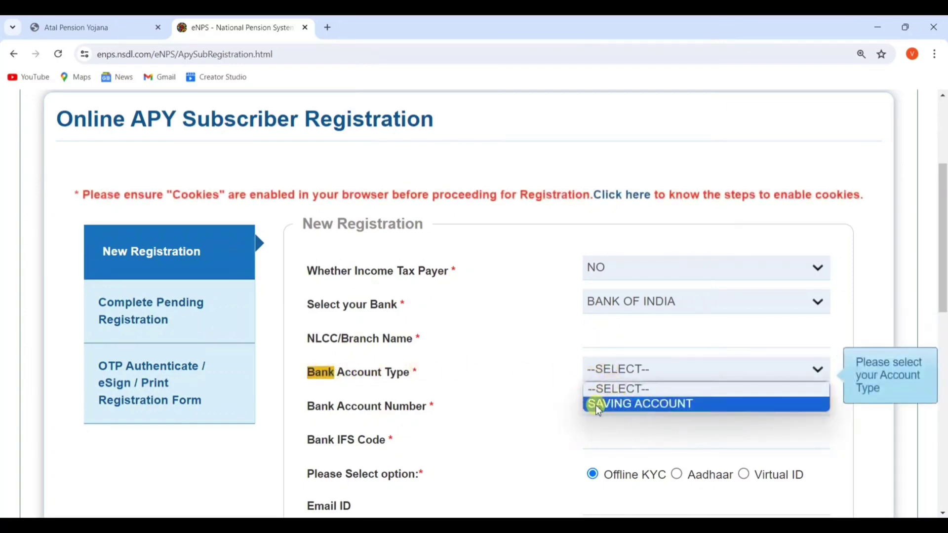
click(624, 404)
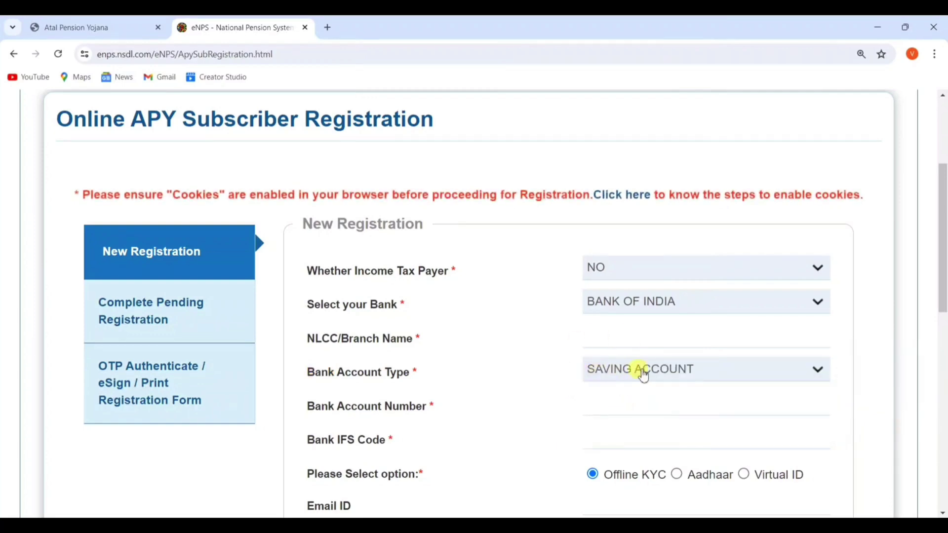
Look at the Bank Account Number and Bank IFS Code fields without filling them in.
scroll(645, 376, down, 1)
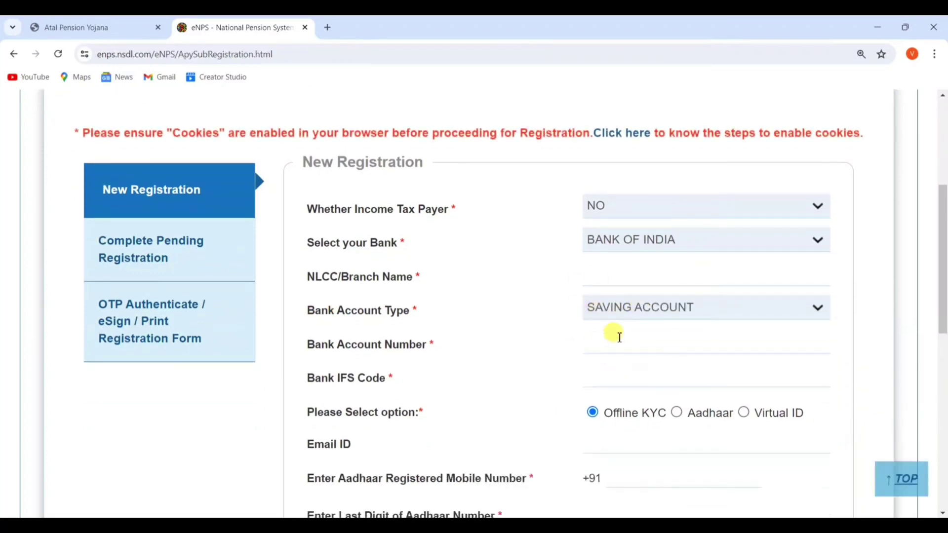
click(619, 338)
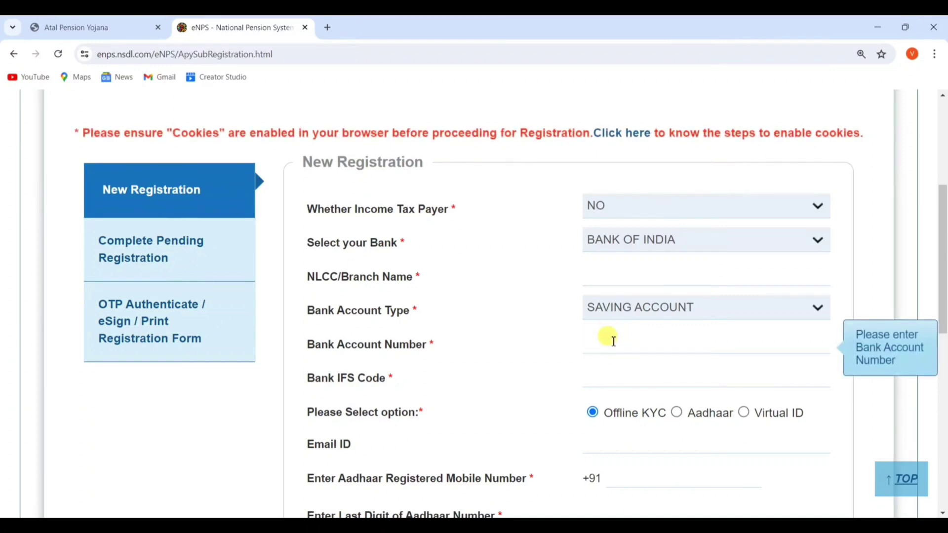
click(600, 378)
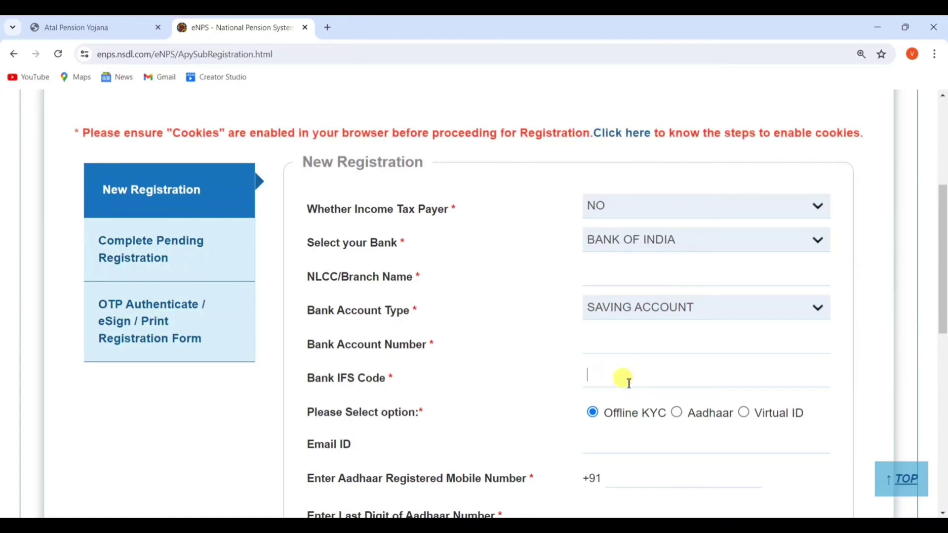
Select the Aadhaar option for the registration and visit its Aadhaar Number and Email ID fields without filling them.
scroll(621, 367, down, 2)
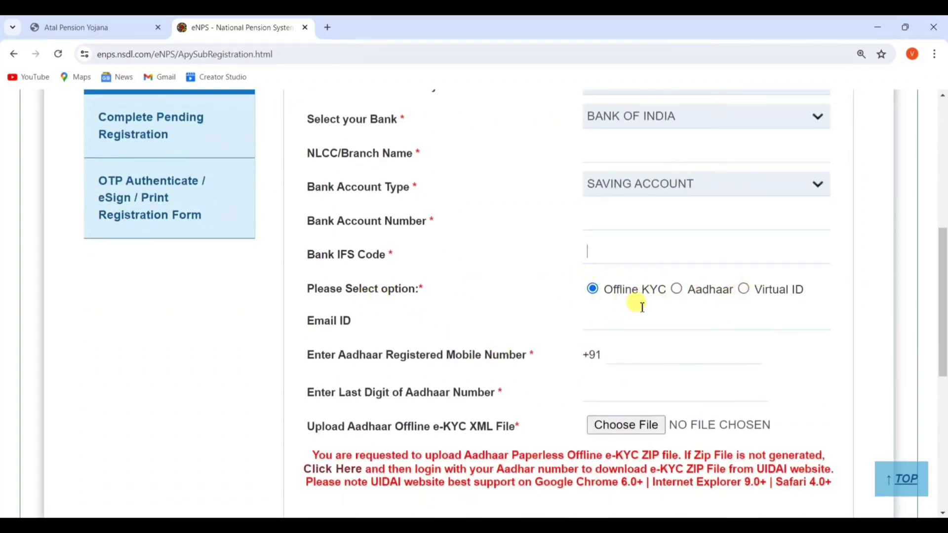
click(678, 292)
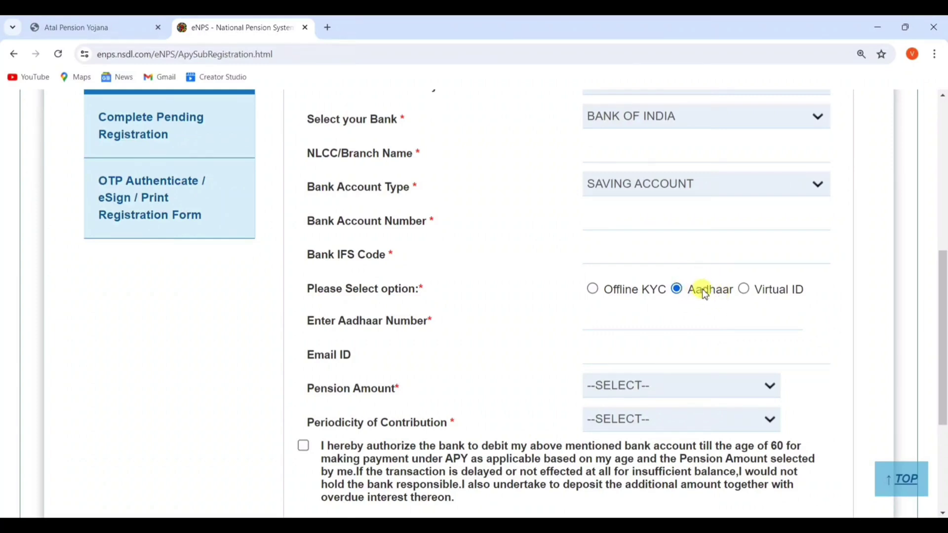
click(608, 323)
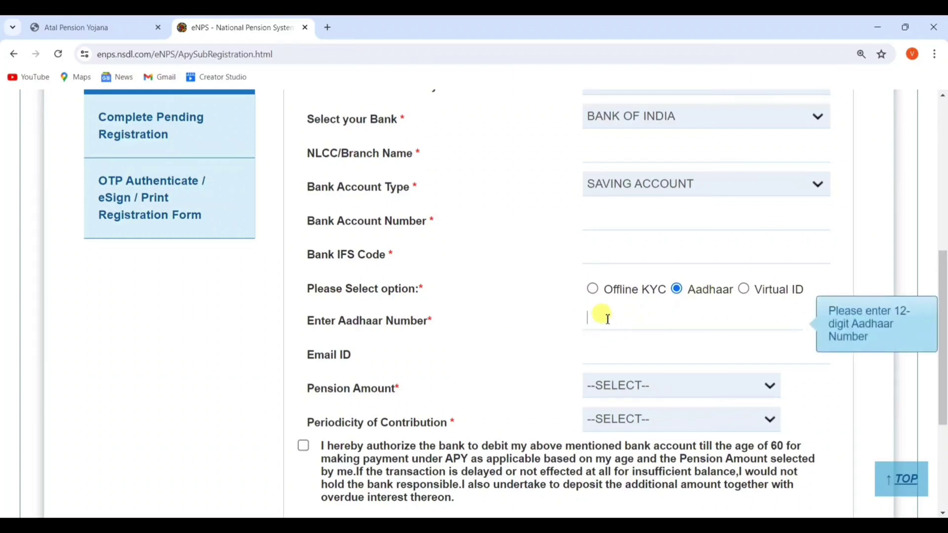
click(596, 346)
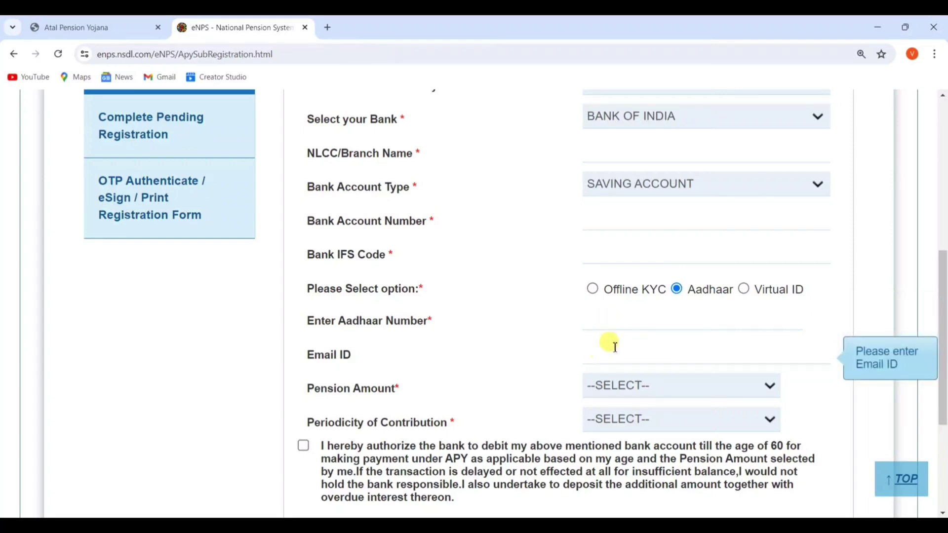
Set the Pension Amount to 5,000.
scroll(605, 343, down, 3)
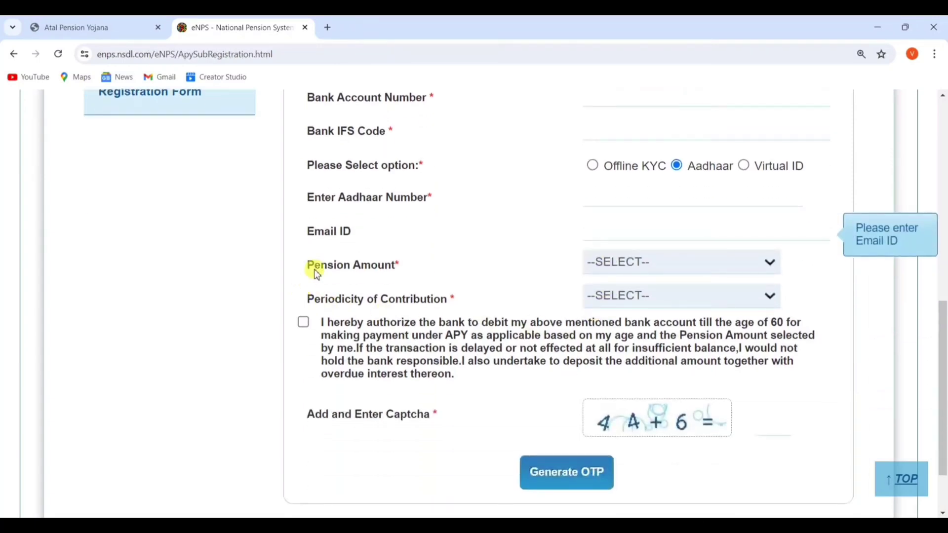
click(306, 265)
drag(398, 264, 401, 269)
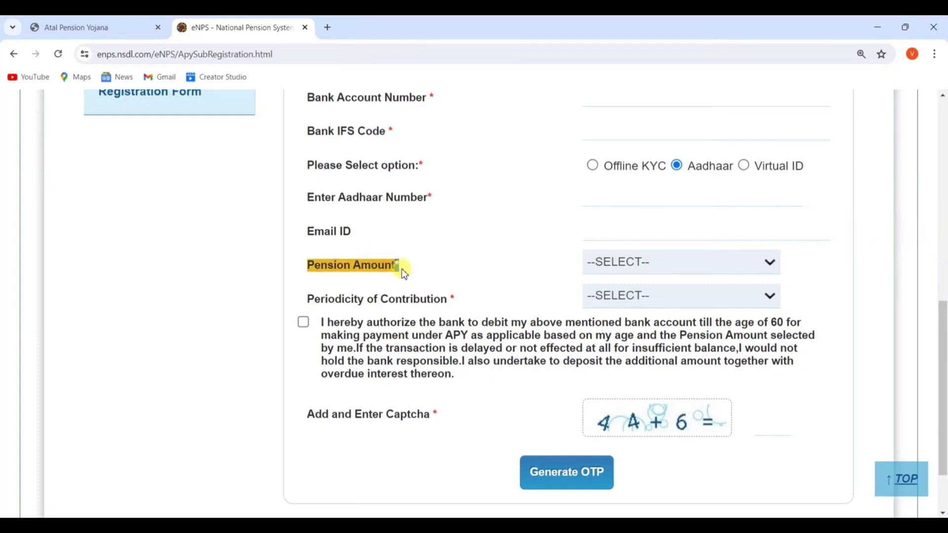
click(402, 269)
click(648, 268)
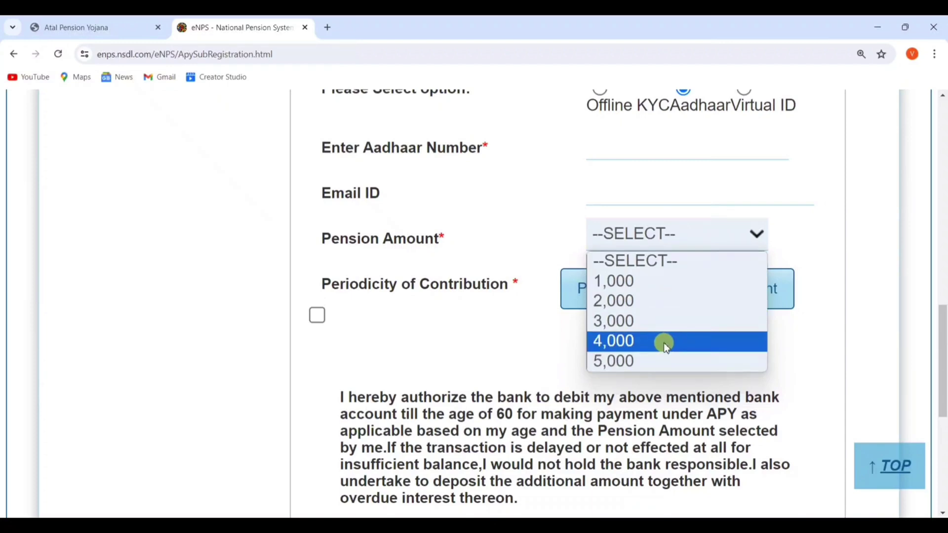
click(611, 360)
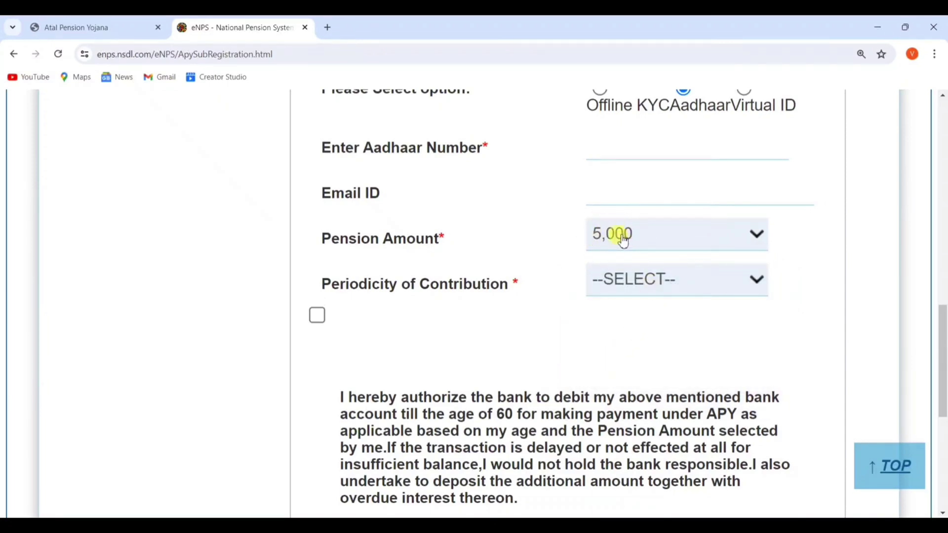
Set the Periodicity of Contribution to MONTHLY.
key(ctrl+minus)
drag(306, 223, 433, 230)
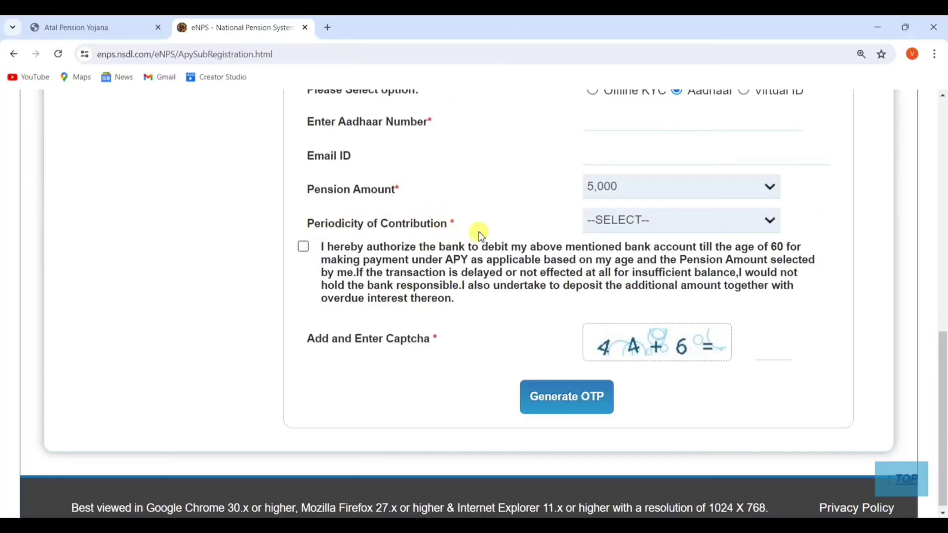
click(632, 226)
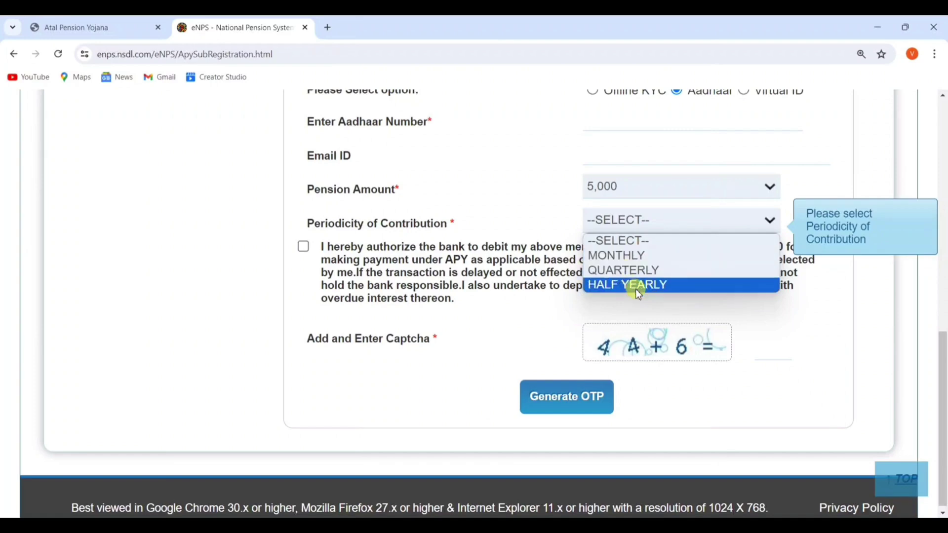
click(629, 259)
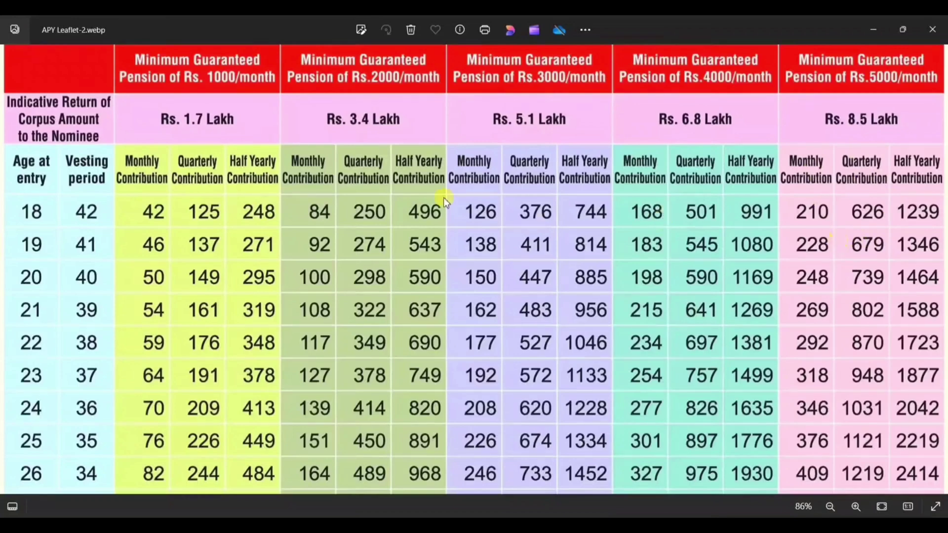
Switch to the APY leaflet image and compare the monthly contributions for entry age 18 across all pension levels, plus the rows for ages 19 to 26.
drag(7, 195, 52, 227)
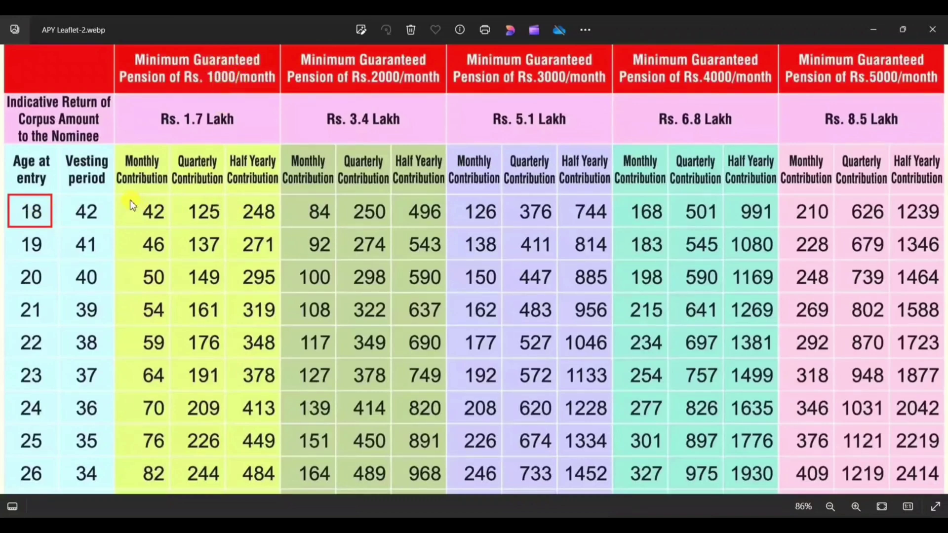
drag(127, 198, 173, 227)
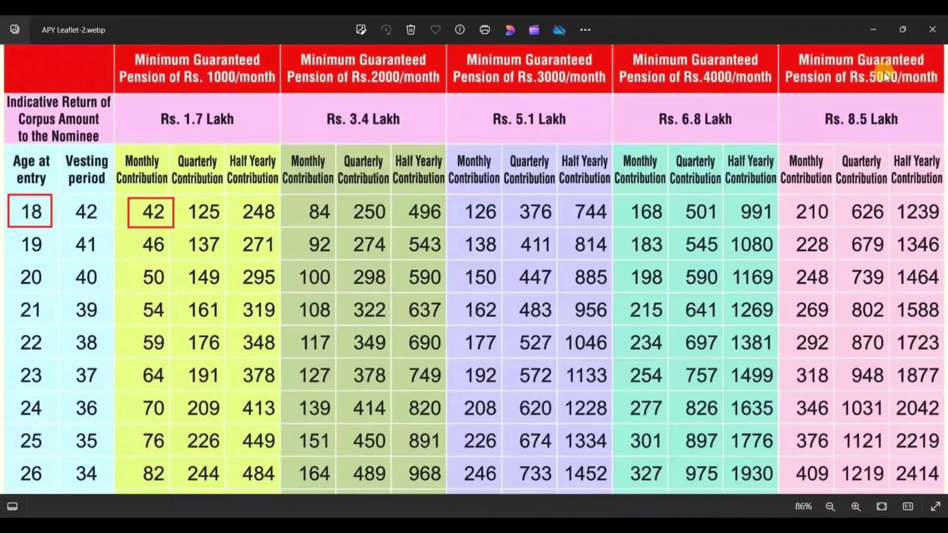
drag(780, 195, 834, 228)
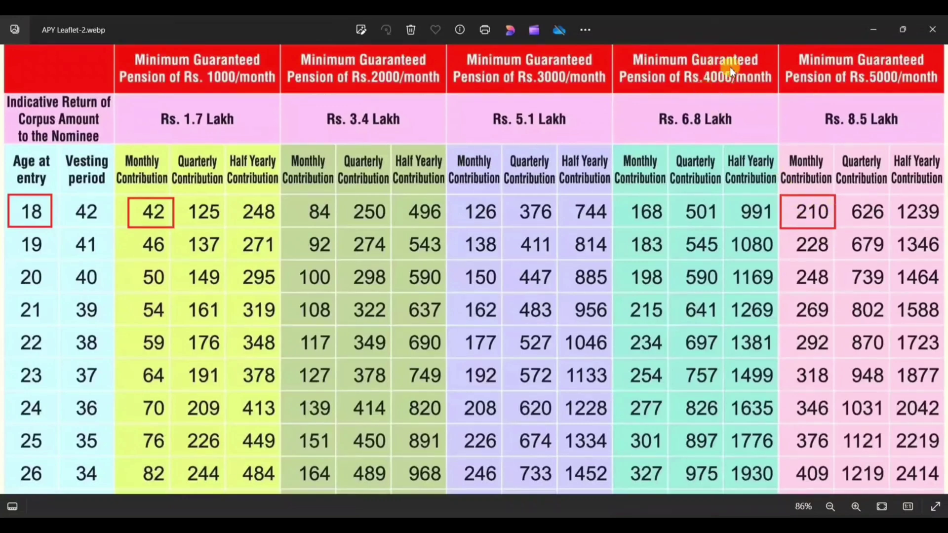
drag(615, 196, 669, 229)
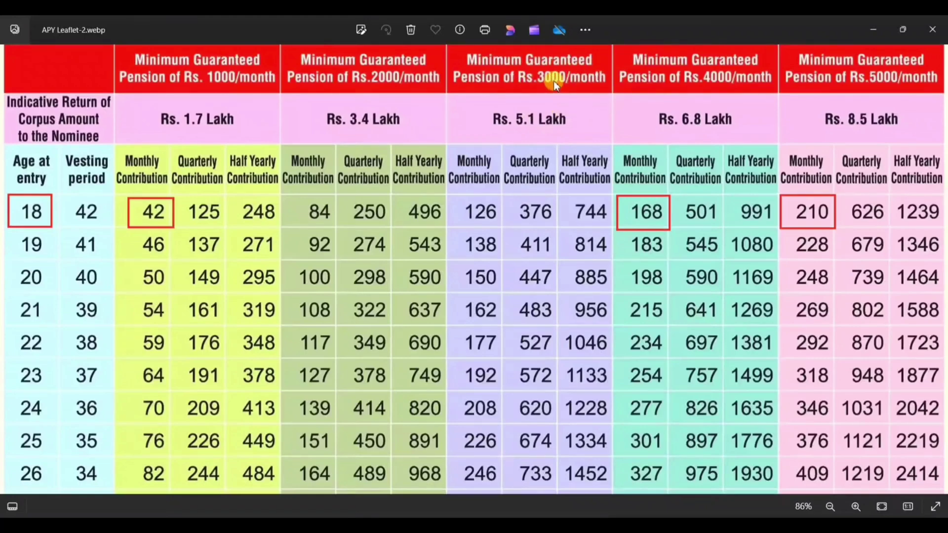
drag(449, 194, 504, 229)
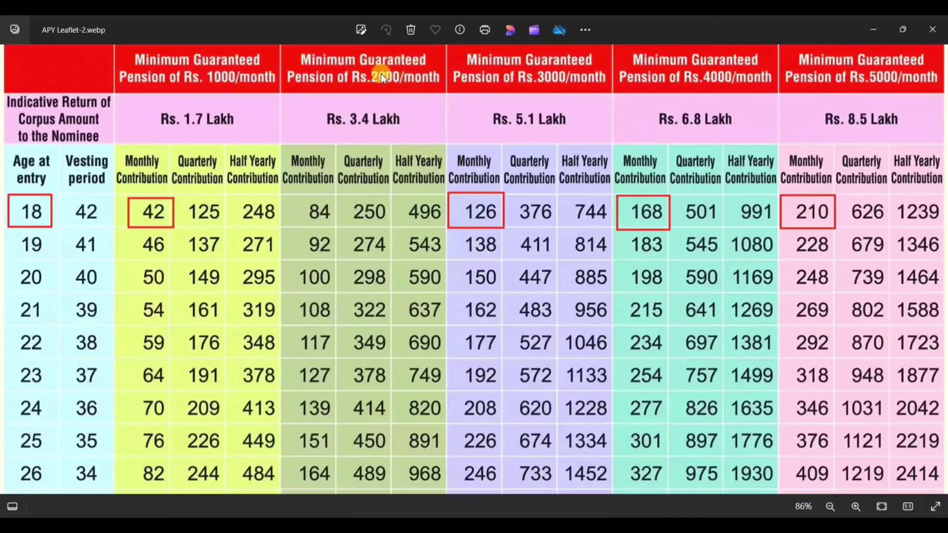
drag(278, 198, 343, 226)
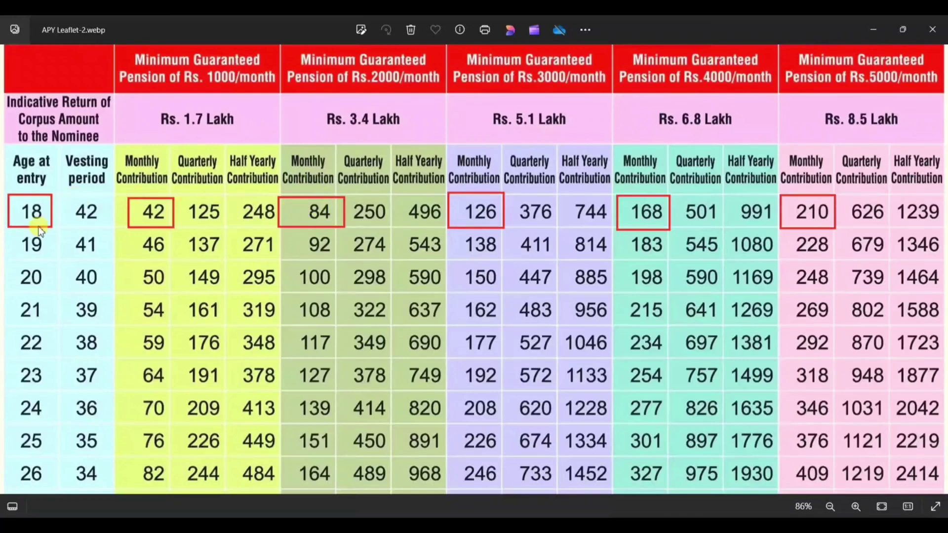
drag(9, 239, 58, 485)
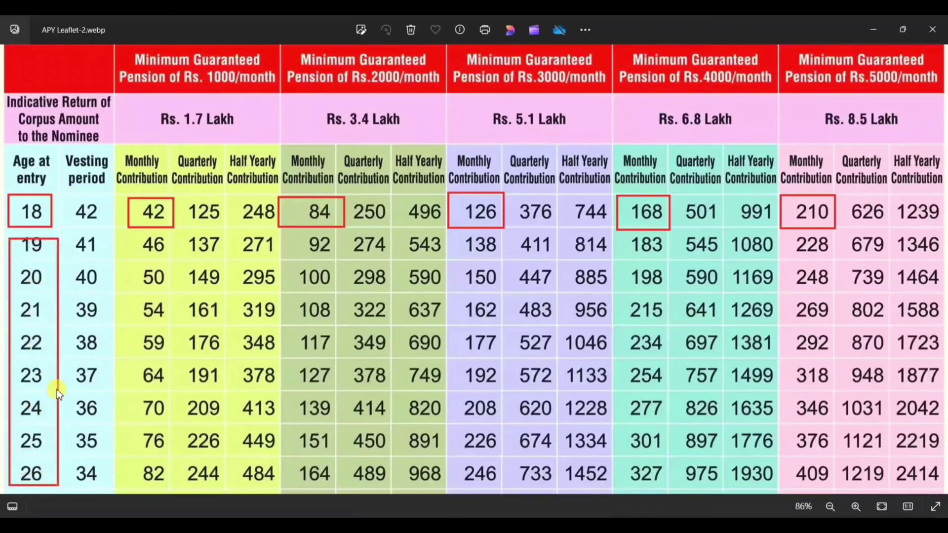
drag(127, 238, 937, 486)
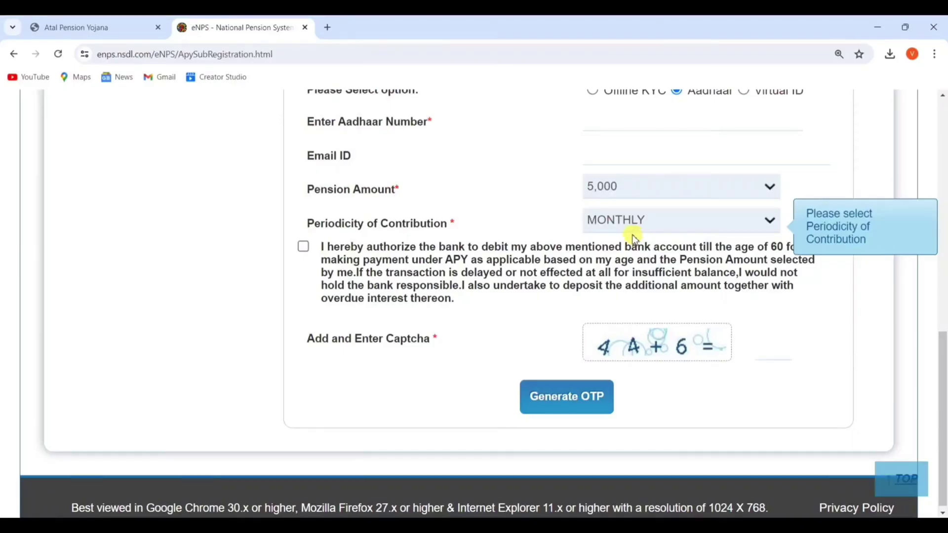
Return to the eNPS form, accept the bank debit authorization and visit the captcha total field without filling it.
click(303, 246)
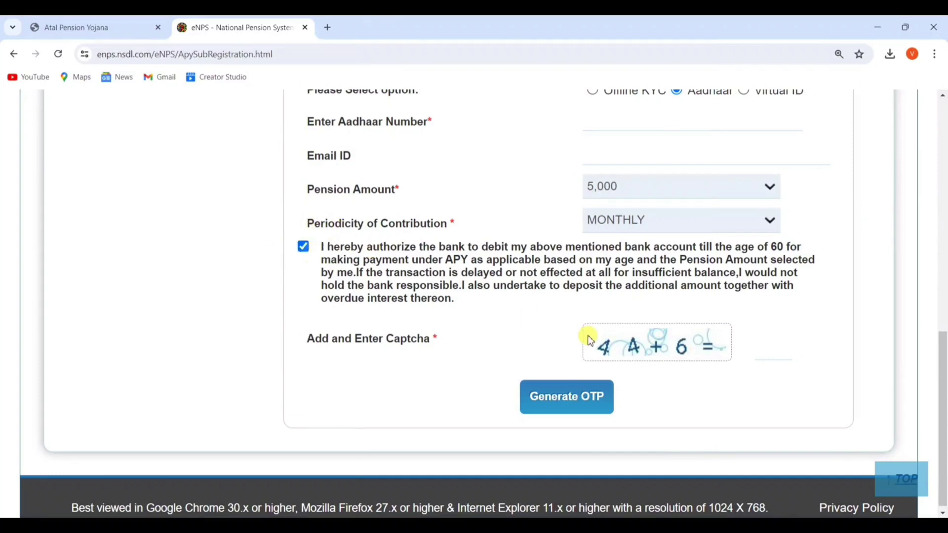
click(766, 347)
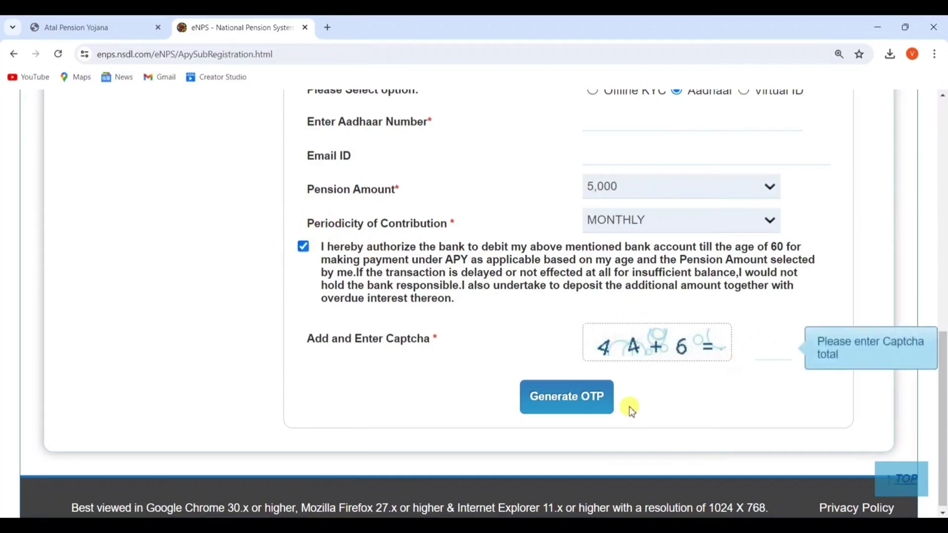